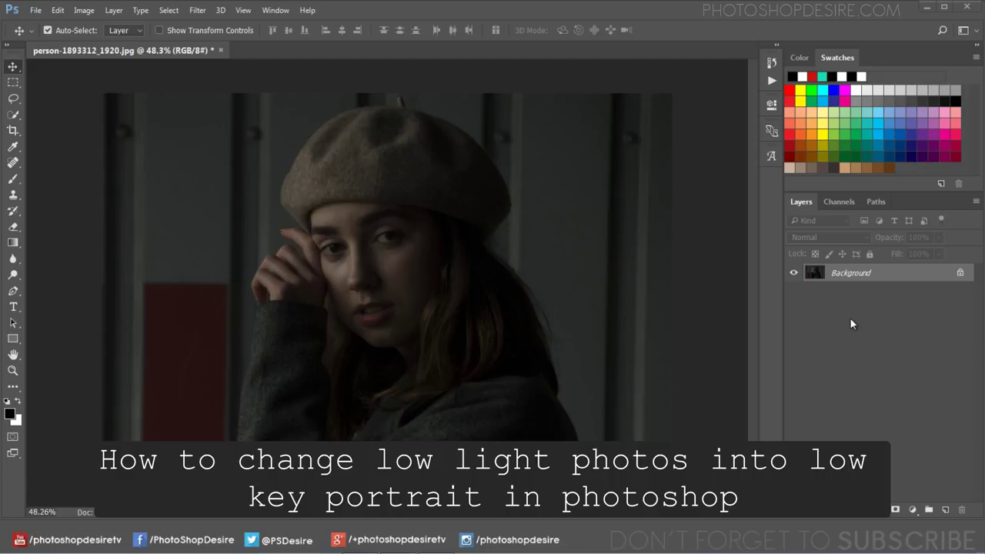
Duplicate the Background layer via the Layers panel menu to create a Background copy layer
scroll(329, 281, up, 2)
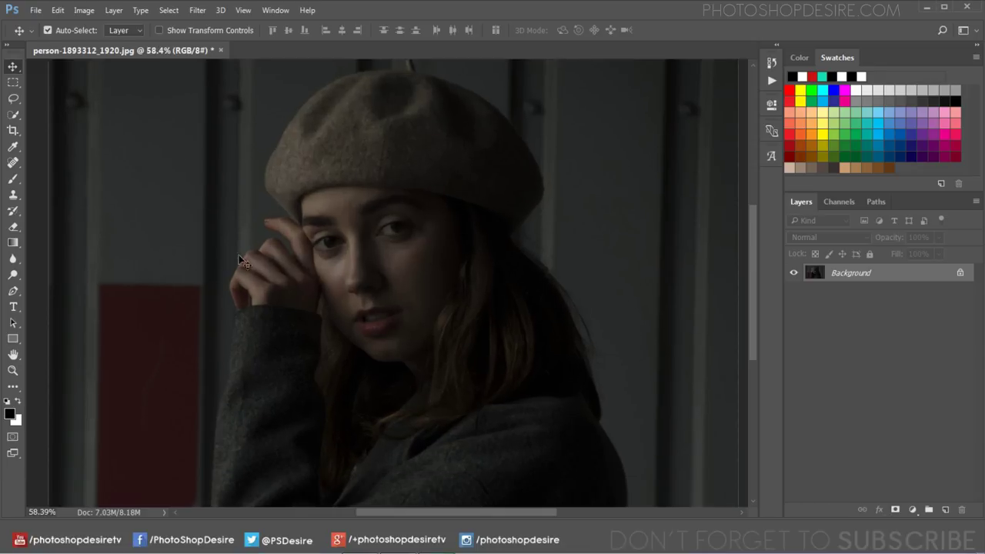
scroll(493, 282, down, 2)
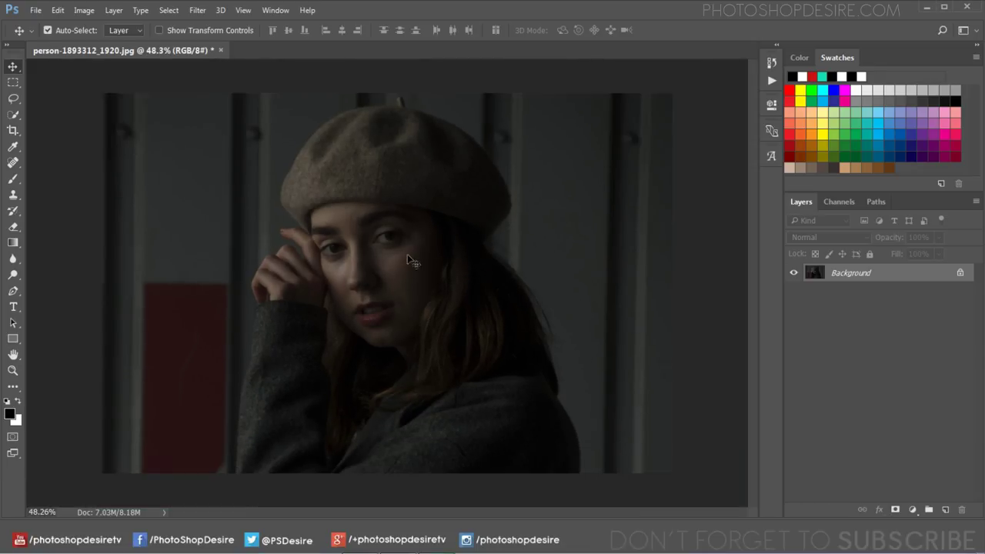
click(976, 203)
click(908, 190)
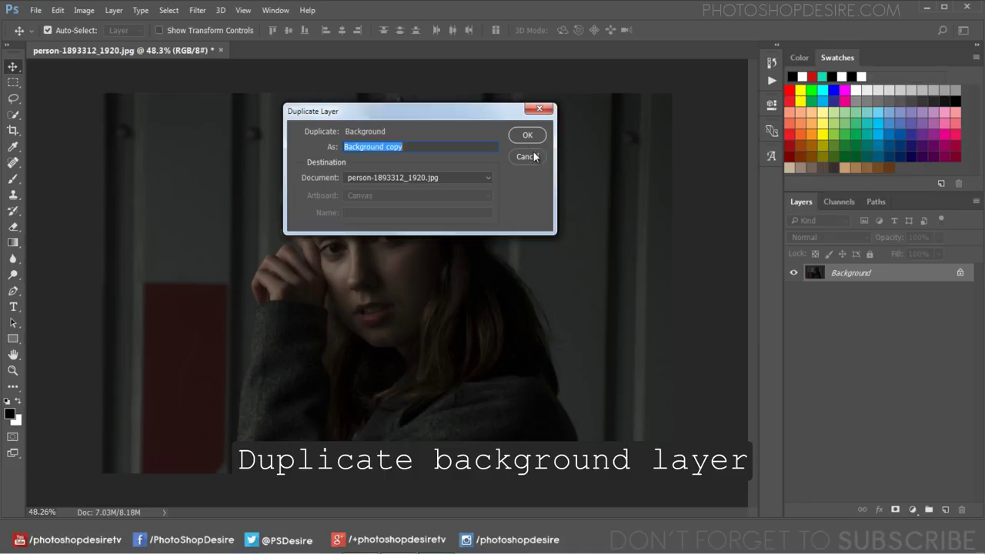
click(527, 136)
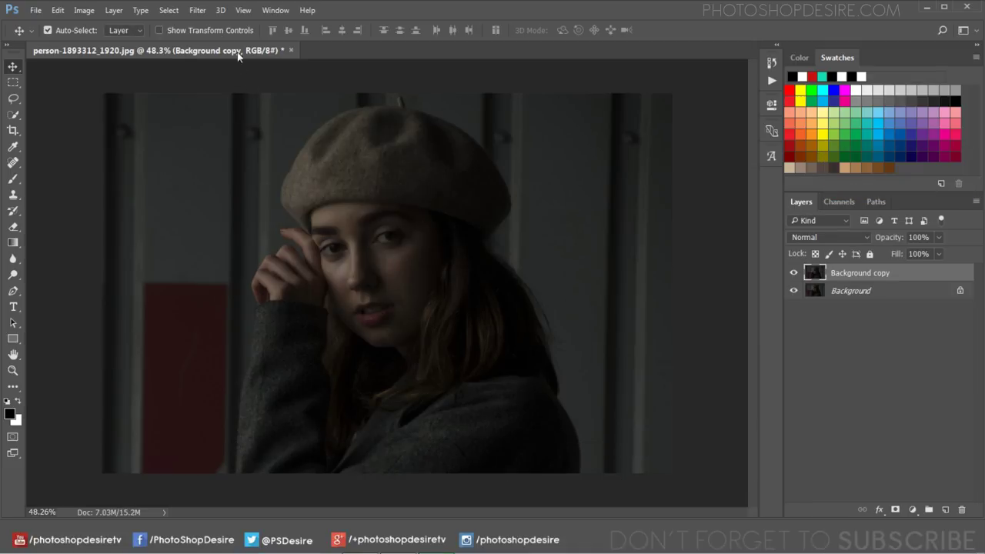
click(198, 11)
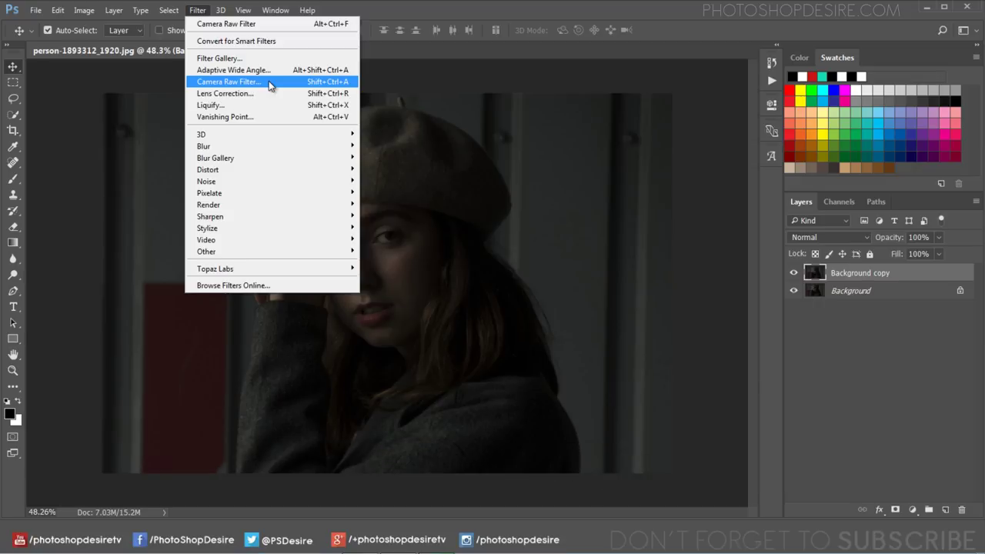
Run Camera Raw Filter on Background copy with Highlights +100, Shadows +100, Whites -100, Blacks -50
click(269, 81)
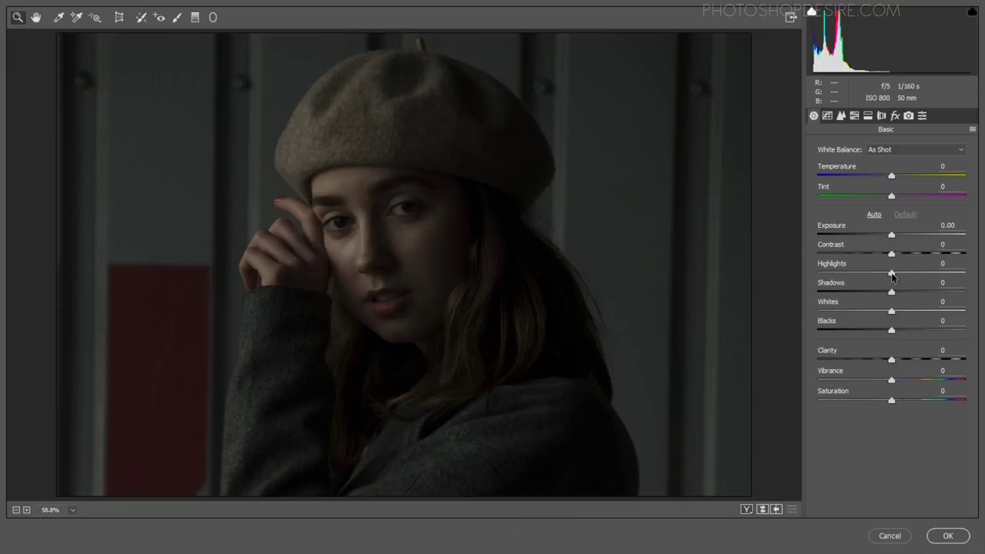
drag(891, 273, 965, 273)
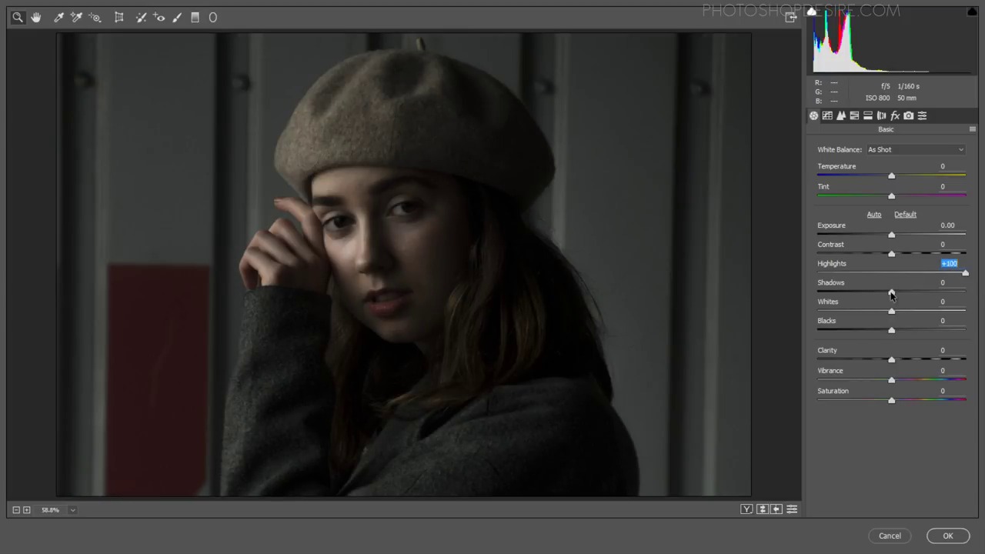
drag(891, 291, 965, 291)
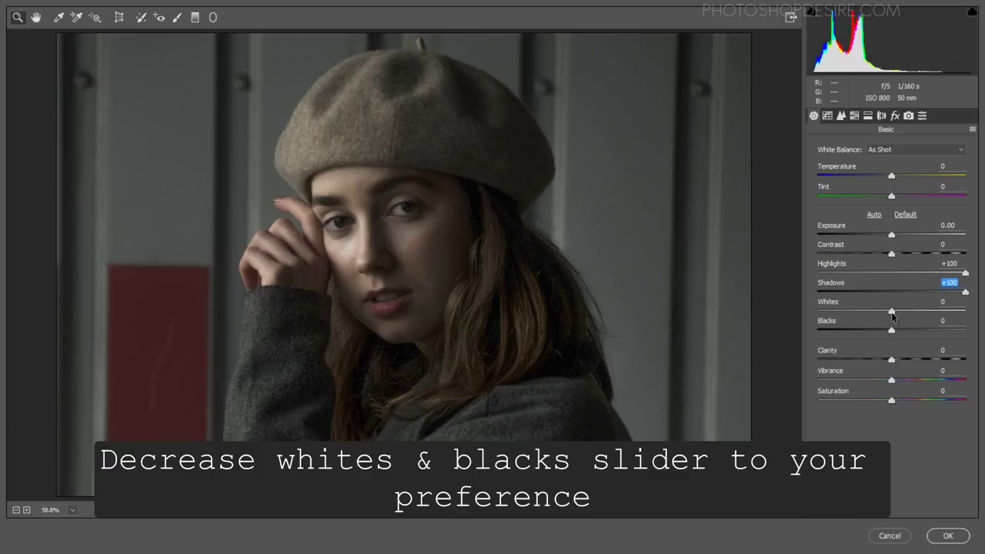
drag(892, 316, 767, 324)
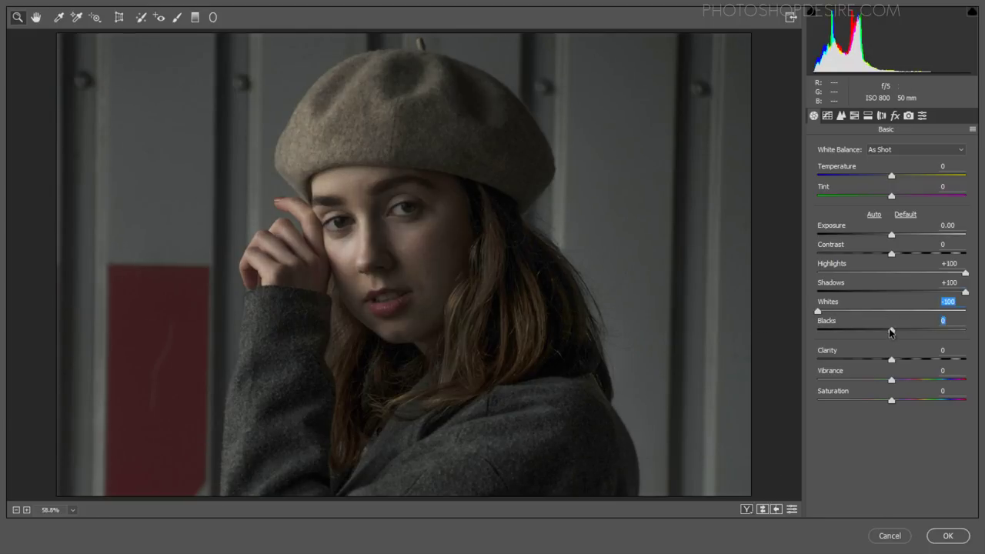
drag(892, 330, 854, 330)
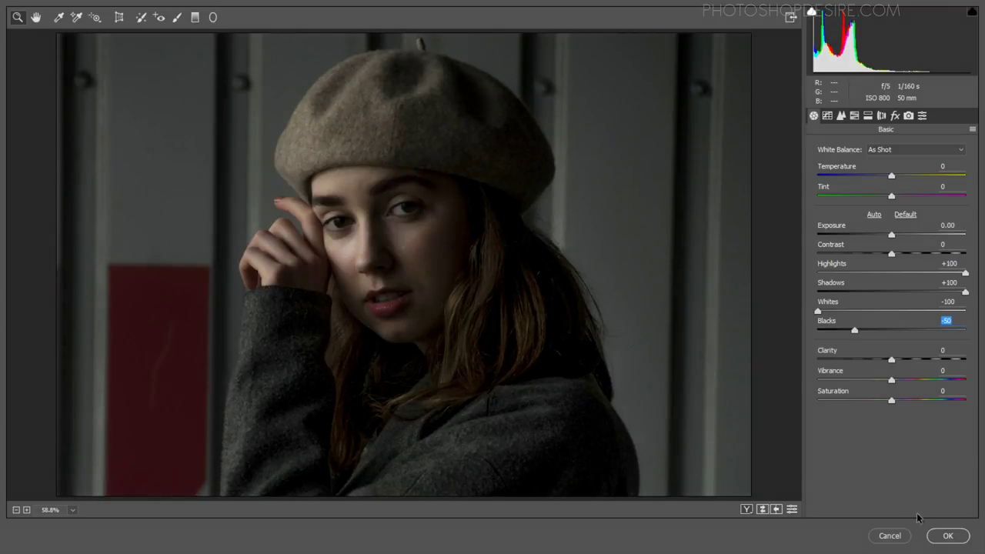
click(946, 536)
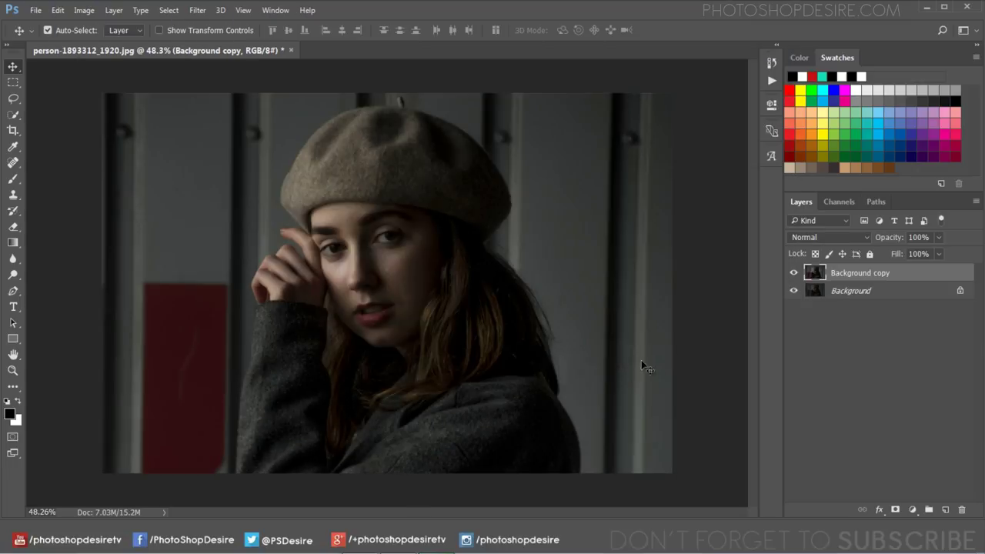
click(793, 273)
click(793, 274)
click(794, 273)
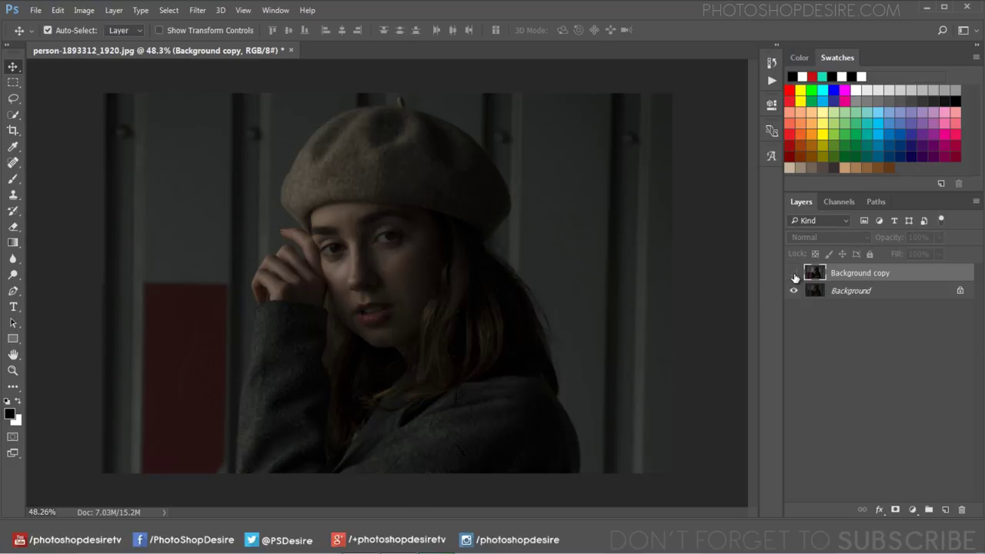
click(793, 273)
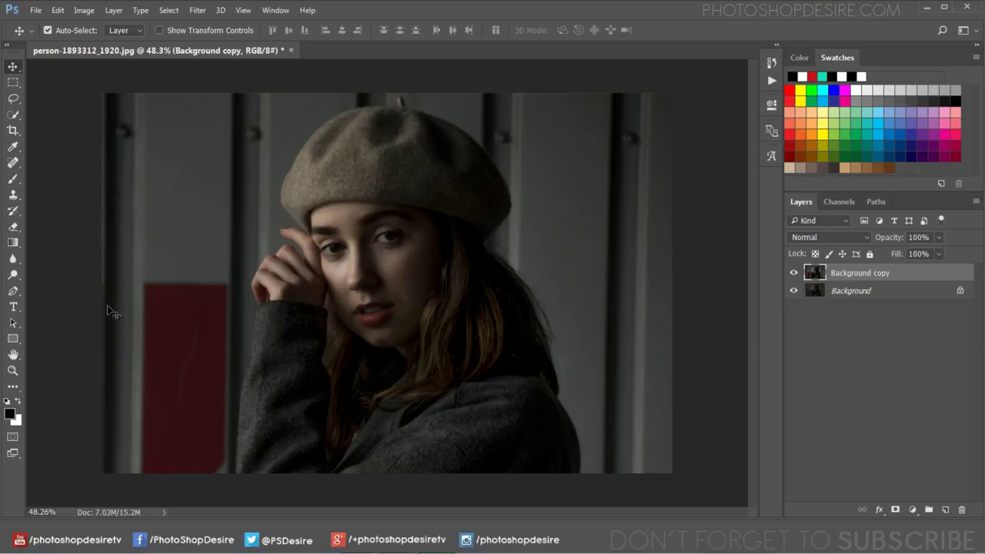
Start a Pen-tool path around the woman, from the image's bottom edge up her sleeve
click(13, 291)
scroll(264, 407, up, 2)
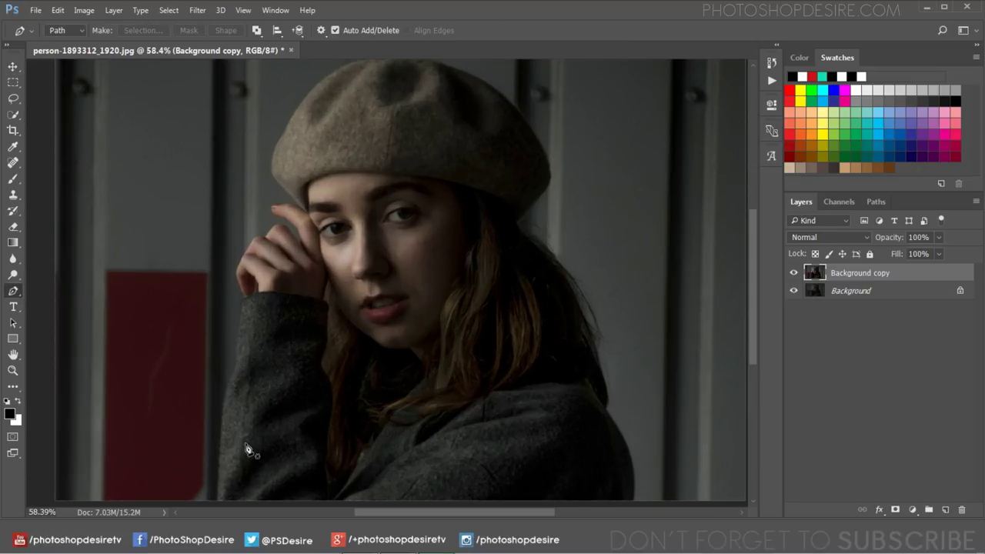
scroll(261, 451, down, 3)
scroll(273, 463, up, 2)
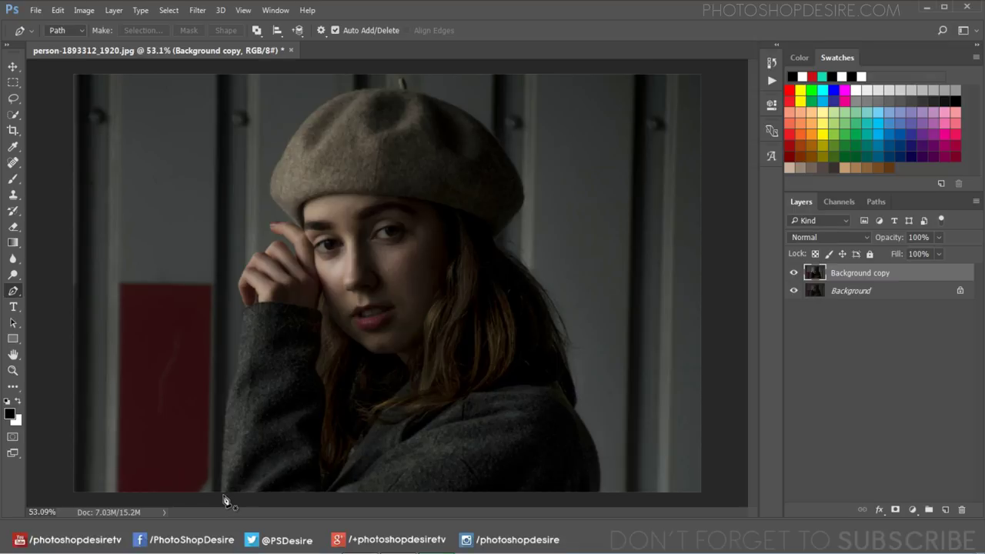
click(221, 492)
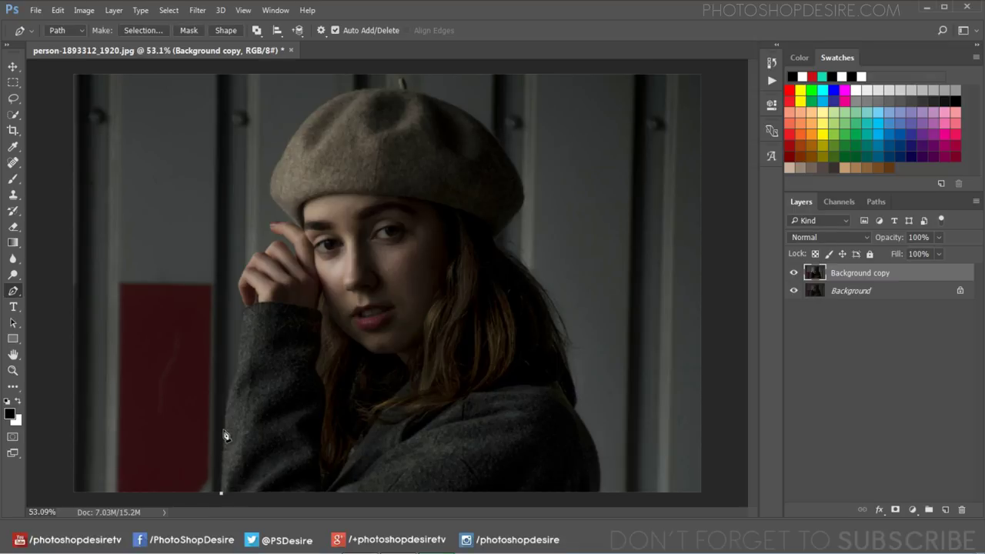
drag(225, 420, 226, 411)
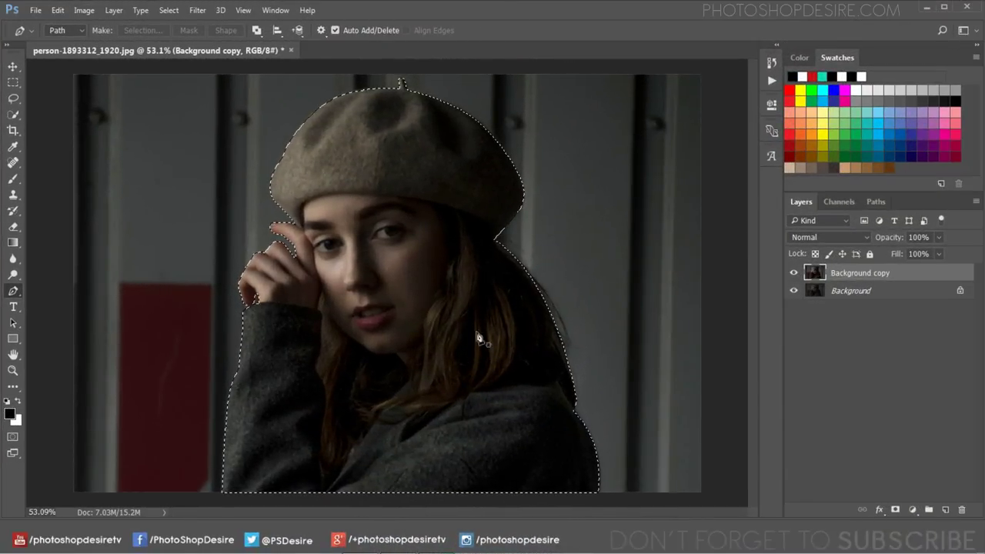
click(168, 10)
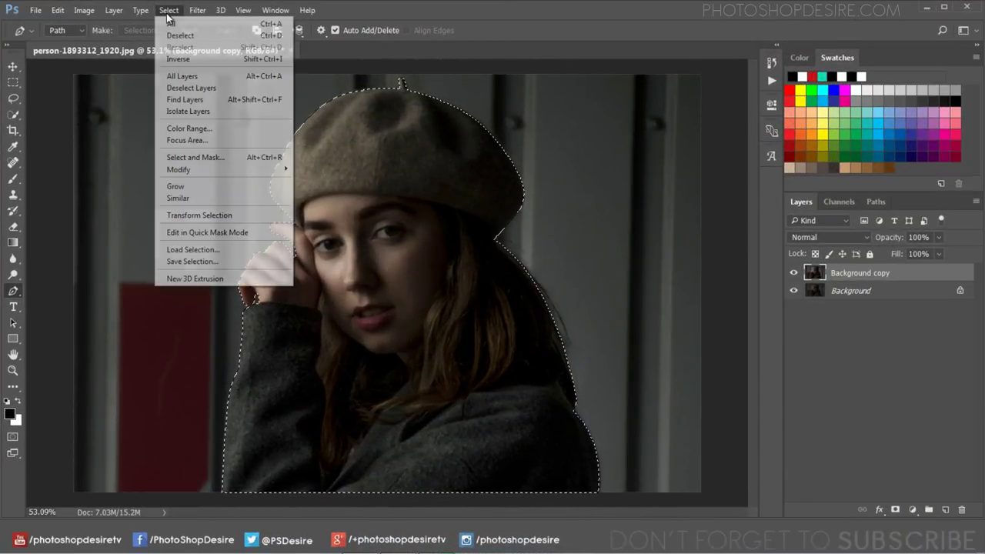
Open Select and Mask and preview the cutout in On White and Overlay views
click(234, 157)
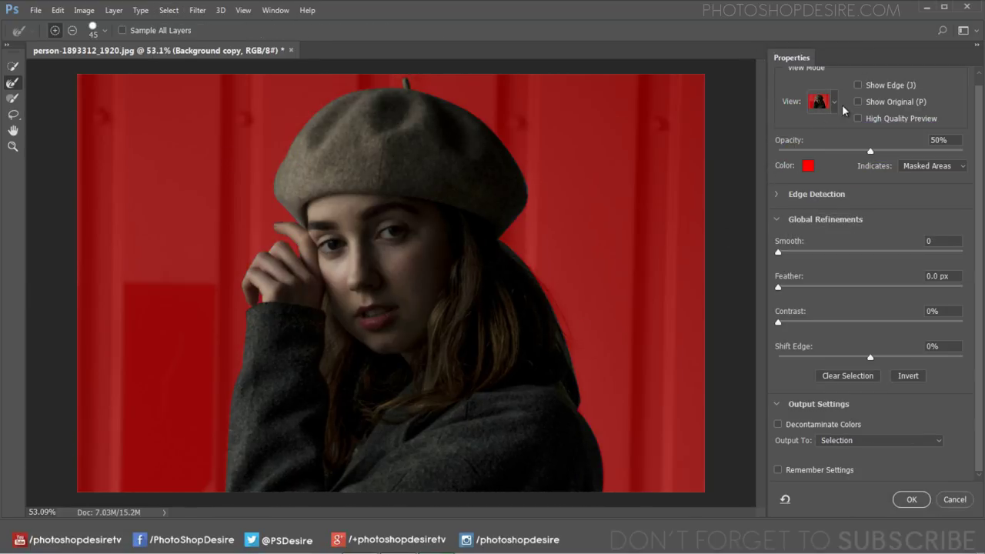
click(835, 106)
click(822, 228)
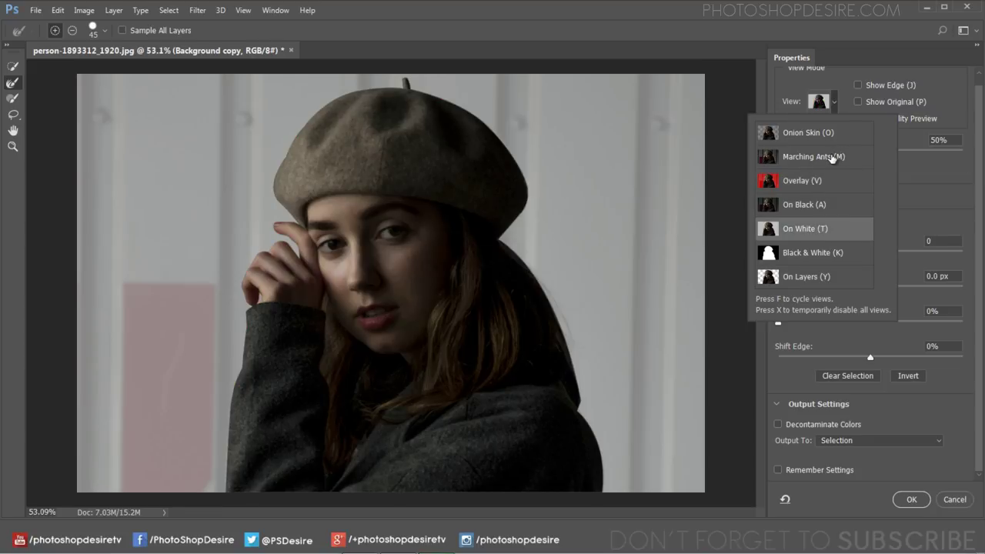
click(816, 182)
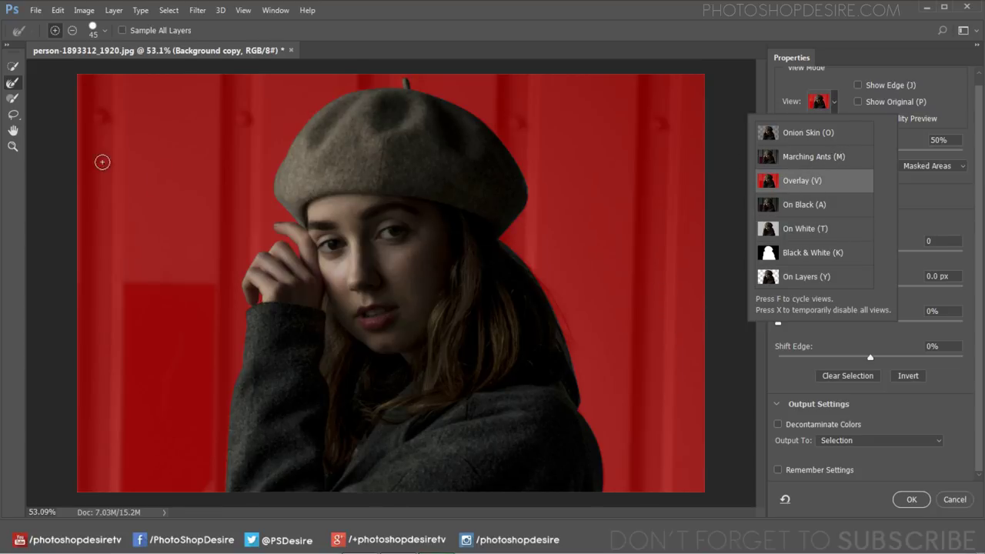
click(18, 82)
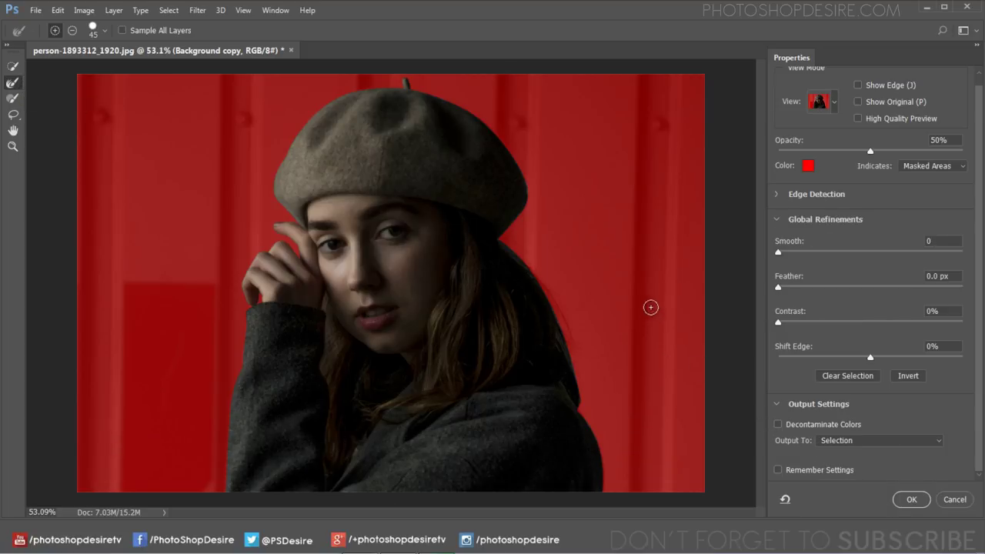
Enable Smart Radius and Decontaminate Colors, outputting to a new layer with layer mask
click(777, 197)
click(779, 250)
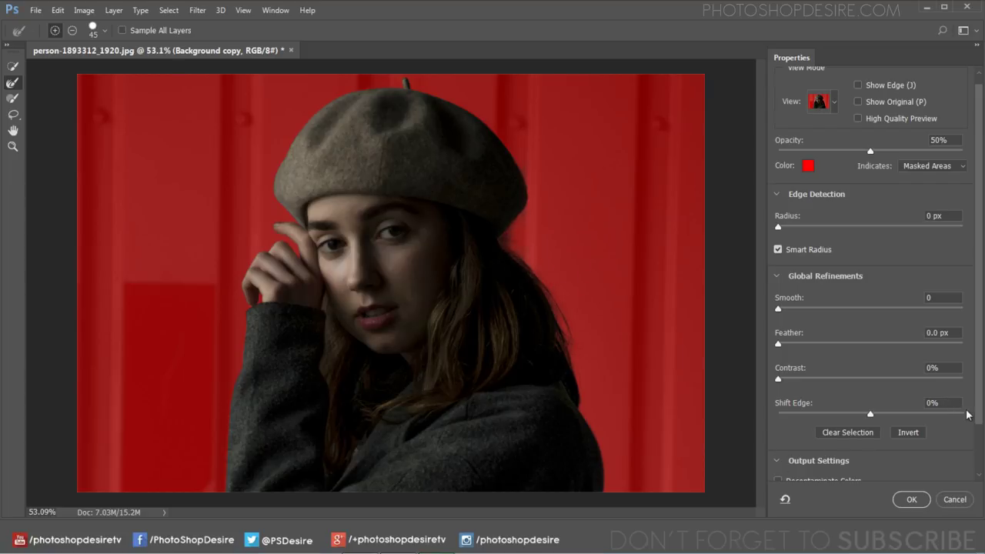
drag(976, 416, 947, 468)
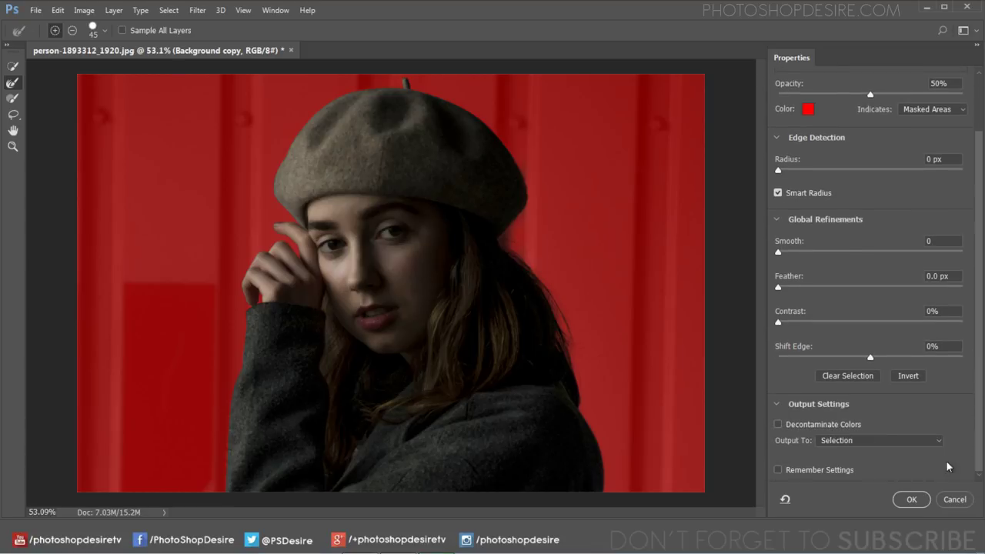
click(778, 424)
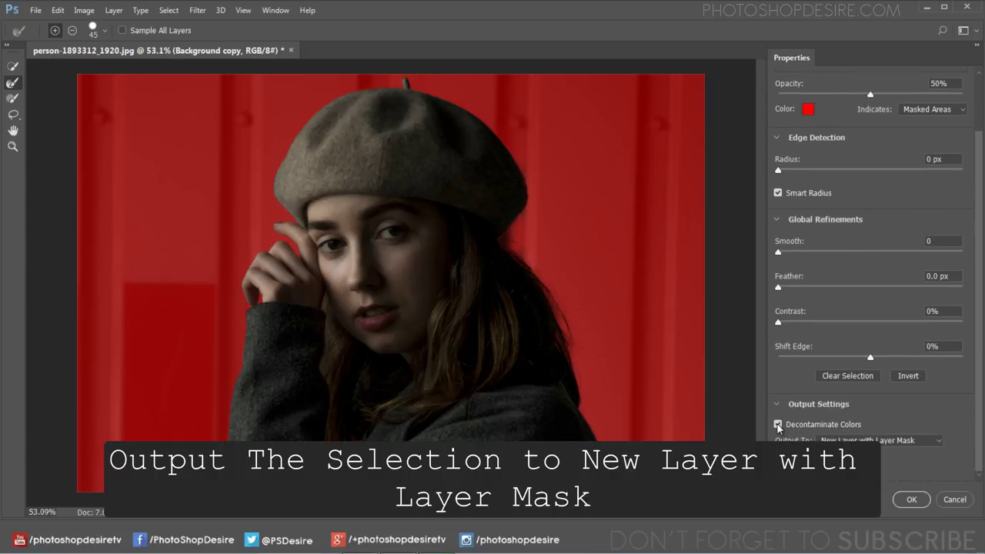
click(910, 499)
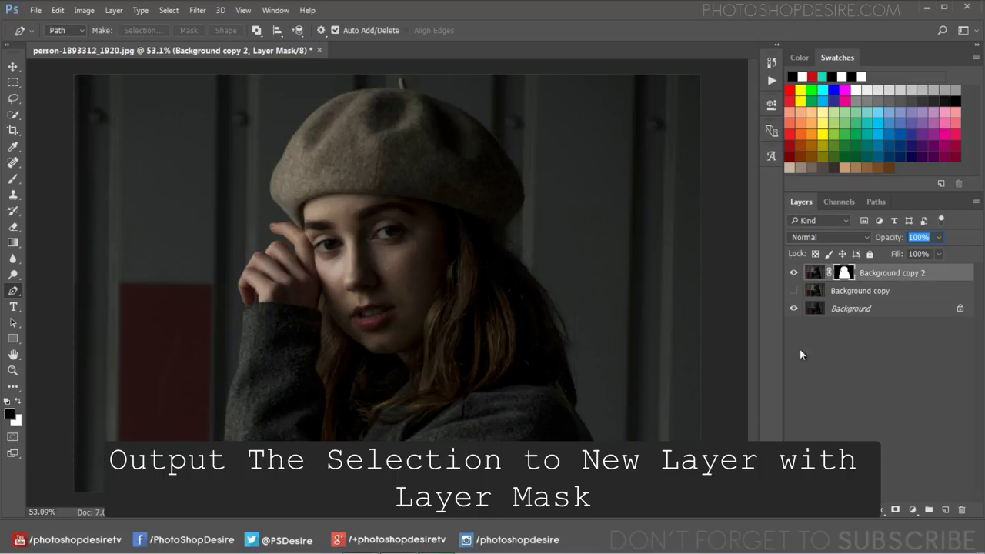
Turn Background copy's visibility back on and make it the active layer
click(794, 273)
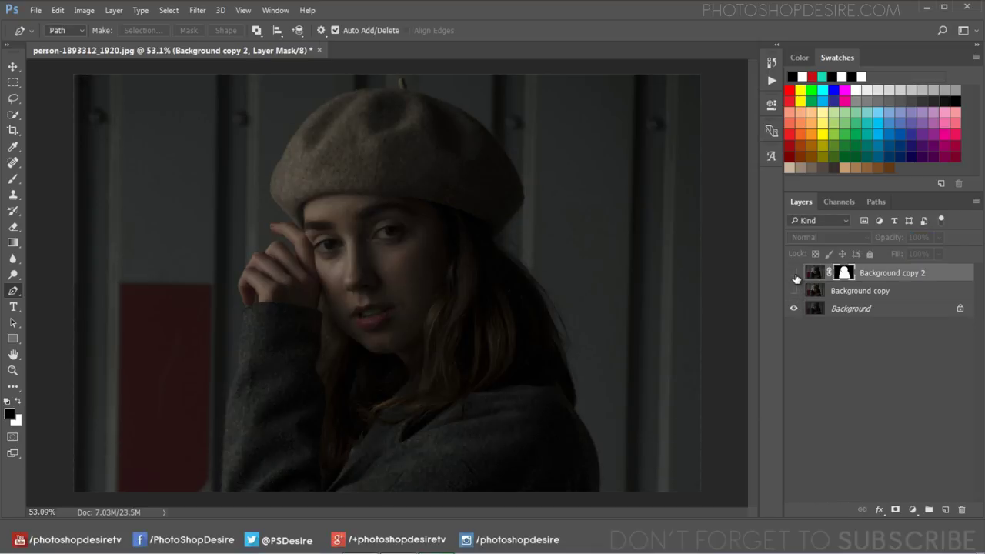
click(794, 274)
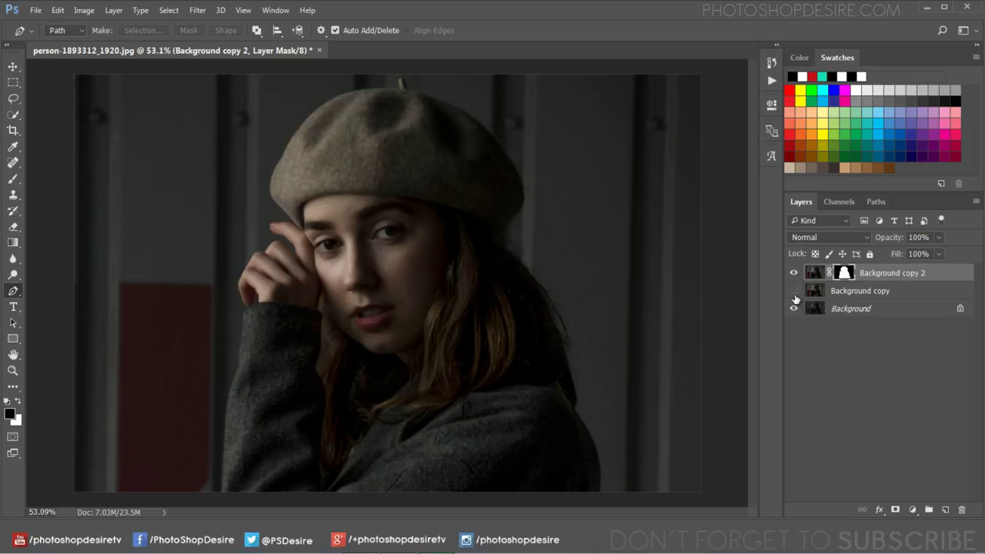
click(794, 291)
click(838, 295)
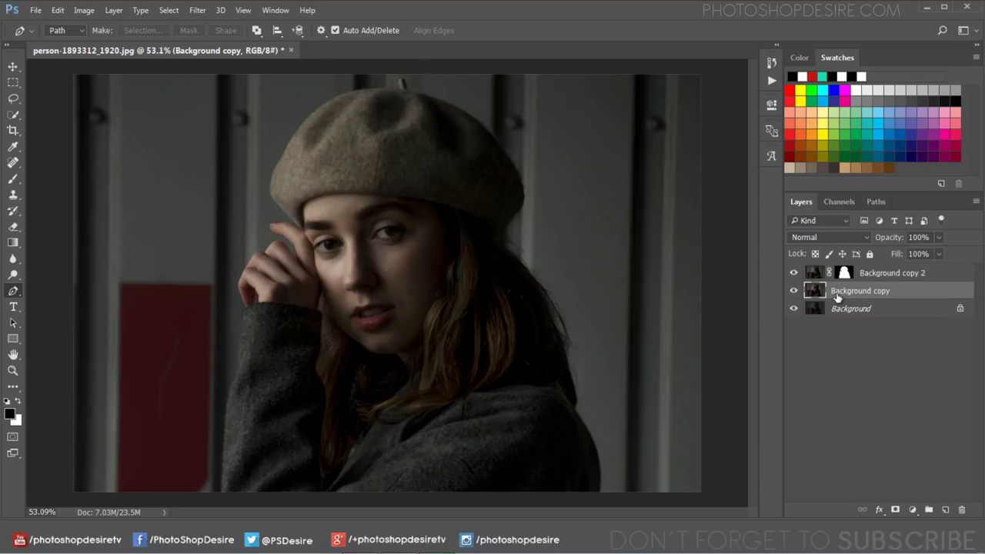
Add a black (000000) Solid Color fill layer beneath the masked Background copy 2
click(912, 510)
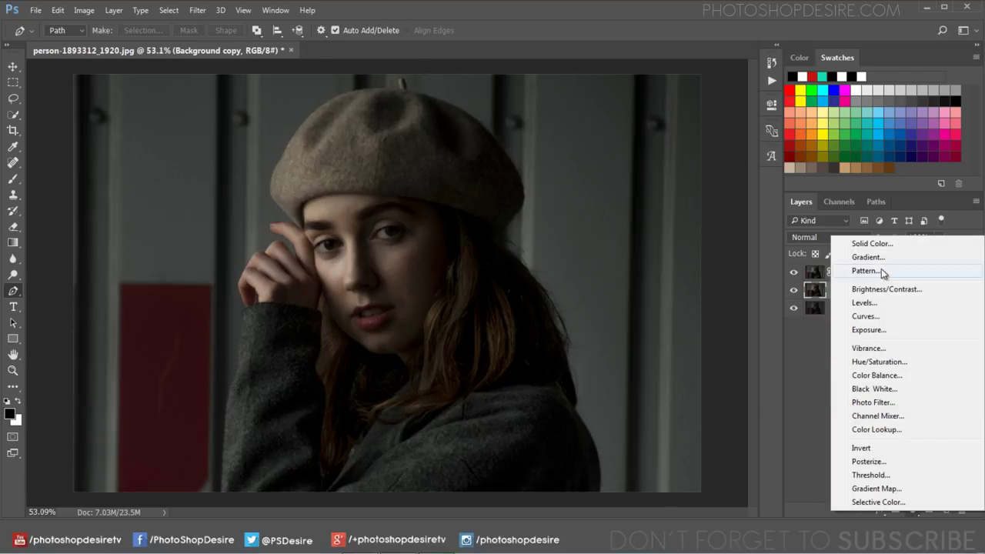
click(855, 242)
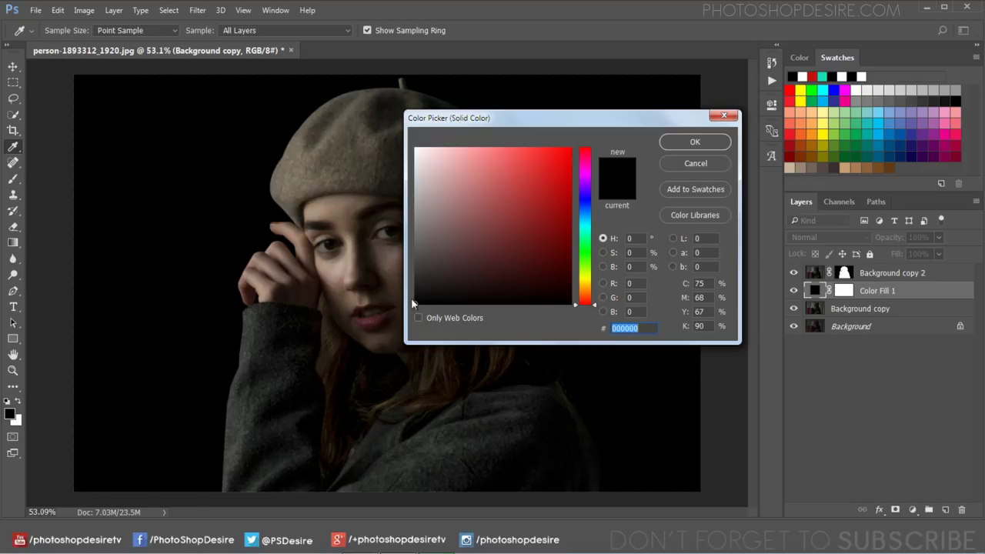
click(679, 144)
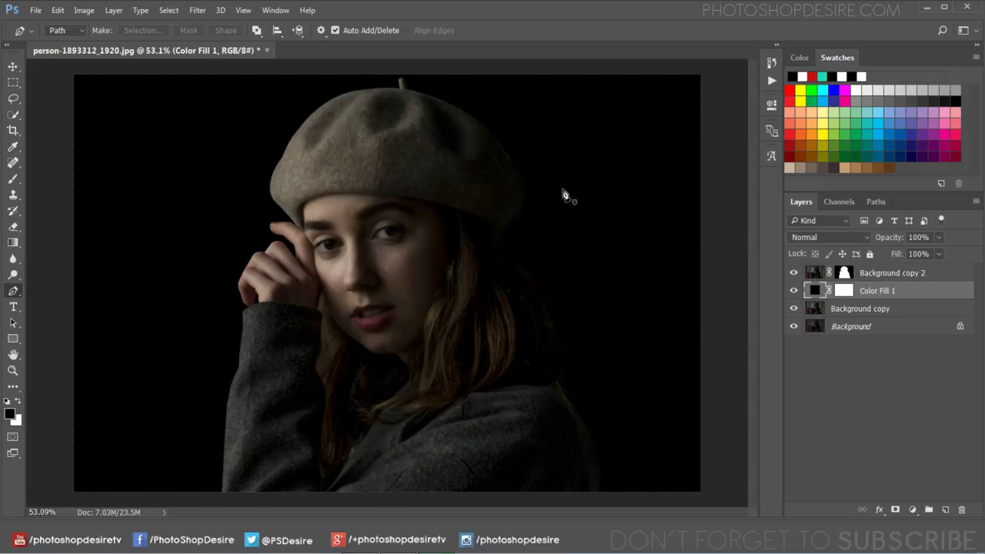
click(12, 67)
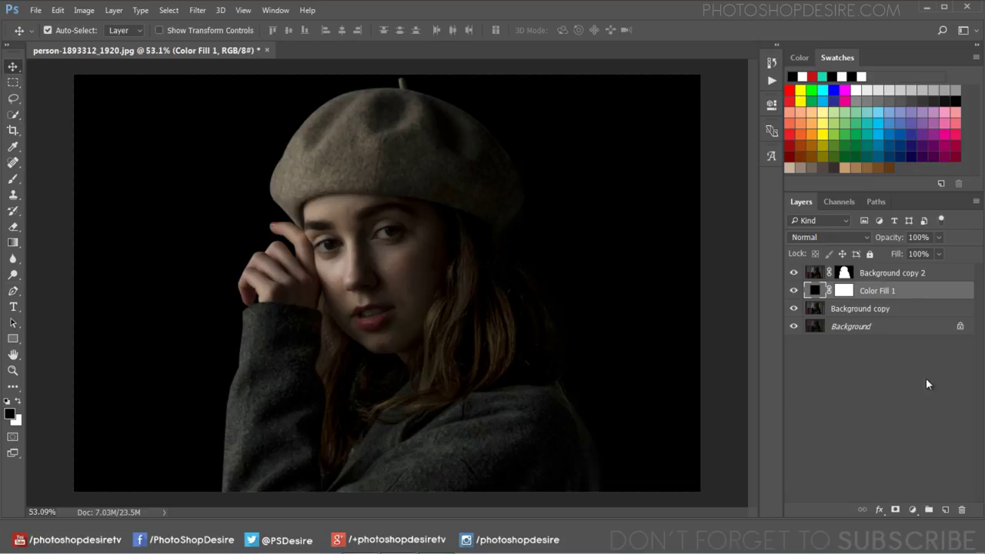
click(885, 278)
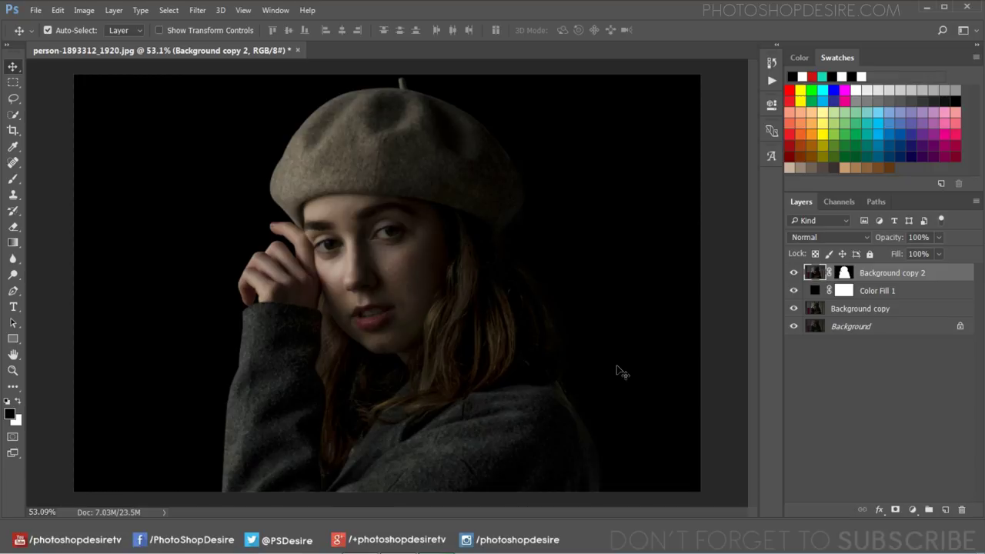
Add a Curves 1 adjustment layer with the white point pulled left to brighten the portrait
click(911, 509)
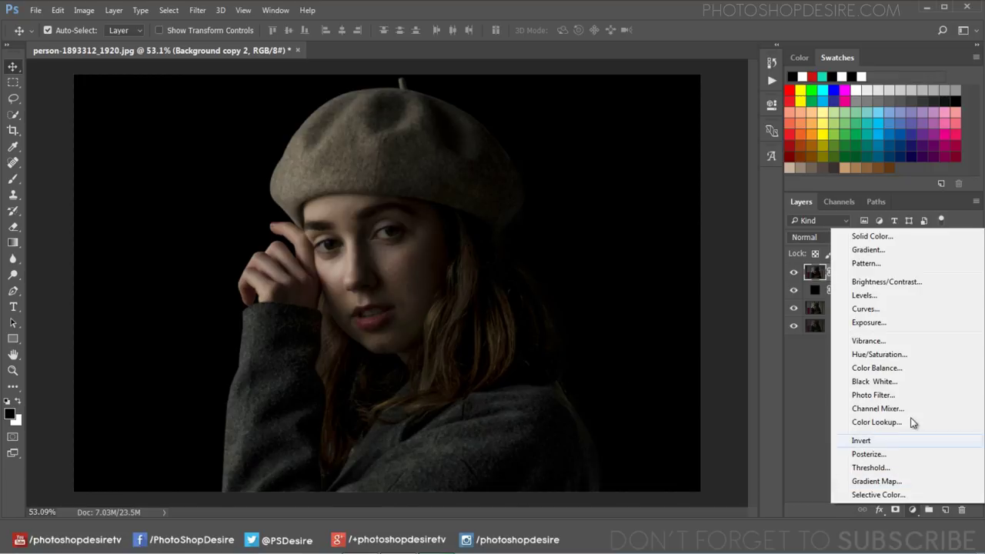
click(899, 311)
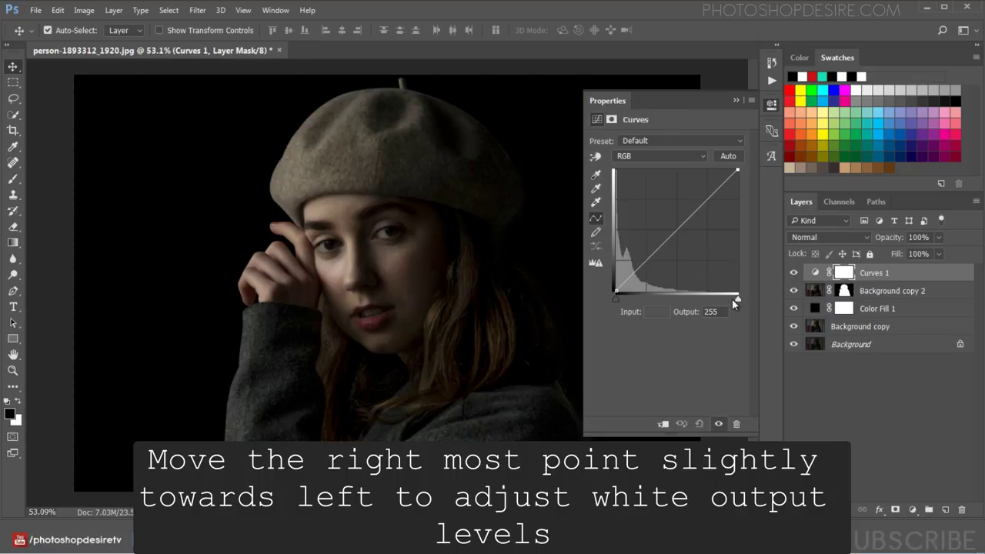
drag(733, 300, 707, 301)
click(735, 100)
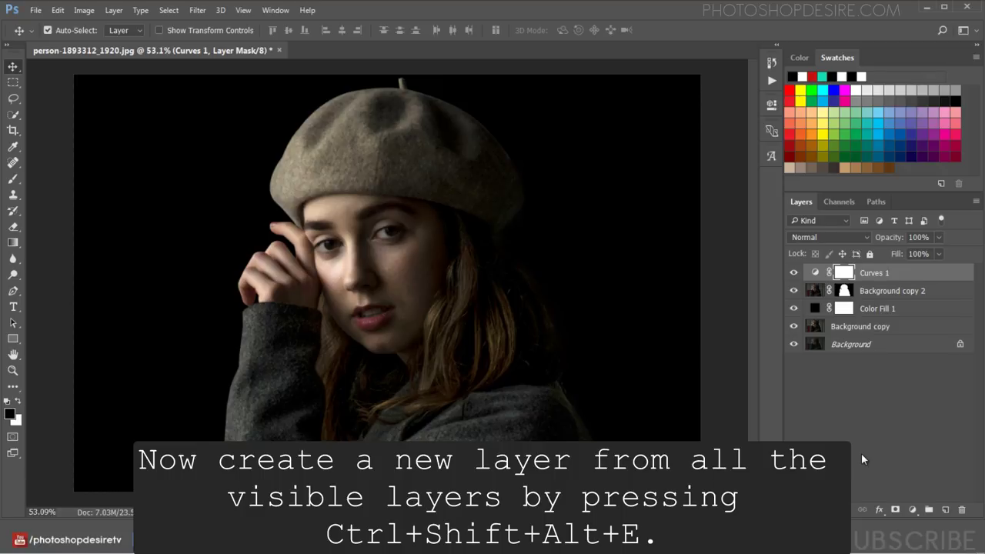
Stamp all visible layers into a merged Layer 1 and set it to Screen blend mode
key(ctrl+shift+alt+e)
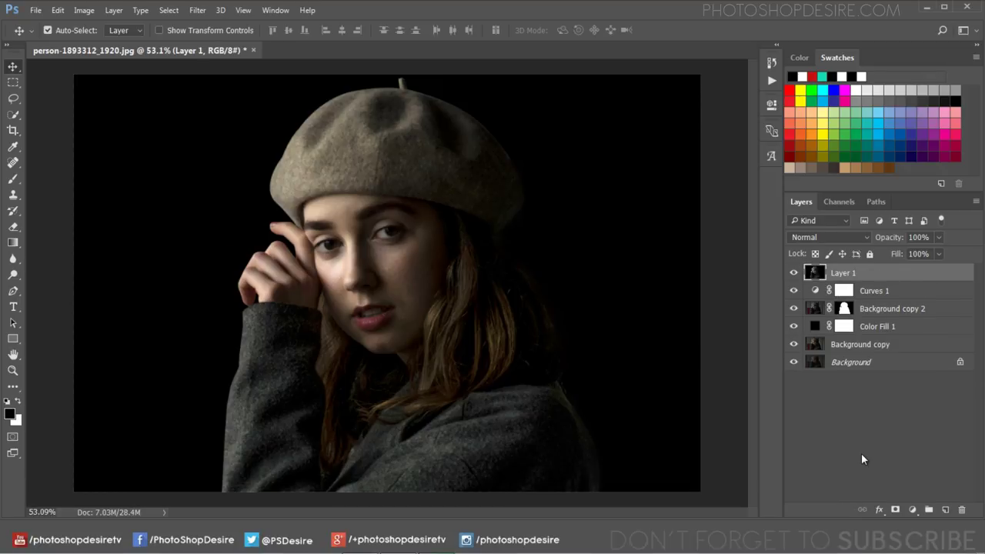
click(828, 237)
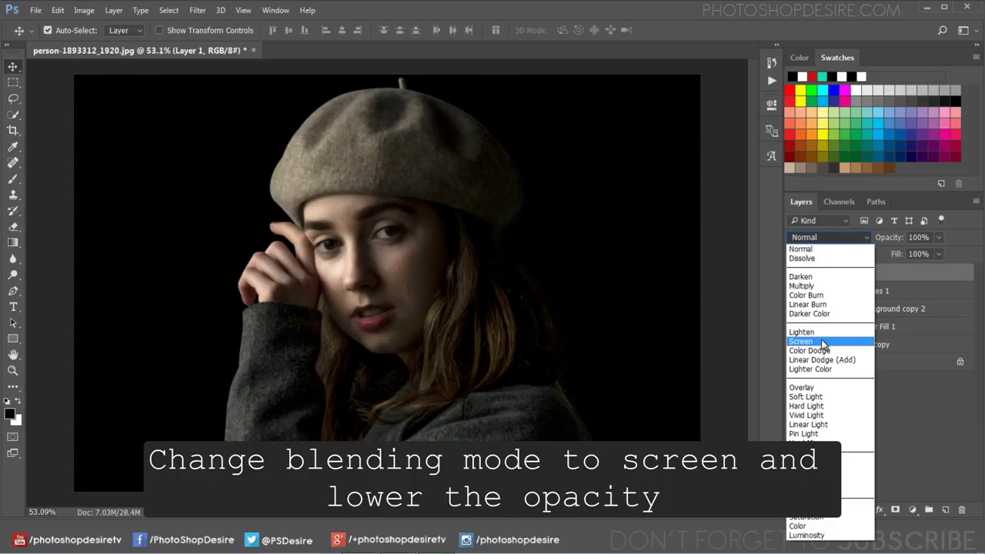
click(821, 340)
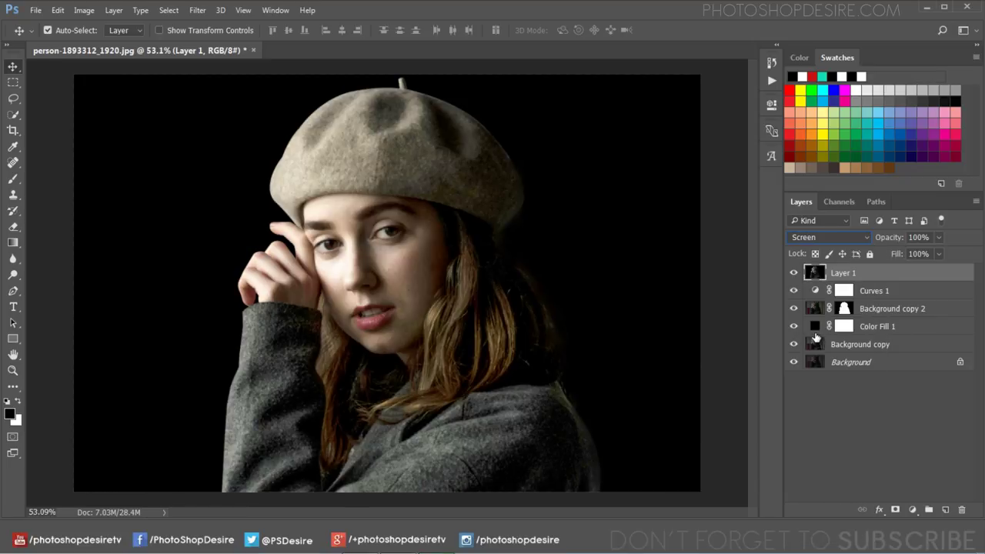
Lower Layer 1's opacity to 25% and toggle its visibility to compare the effect
drag(887, 241, 815, 239)
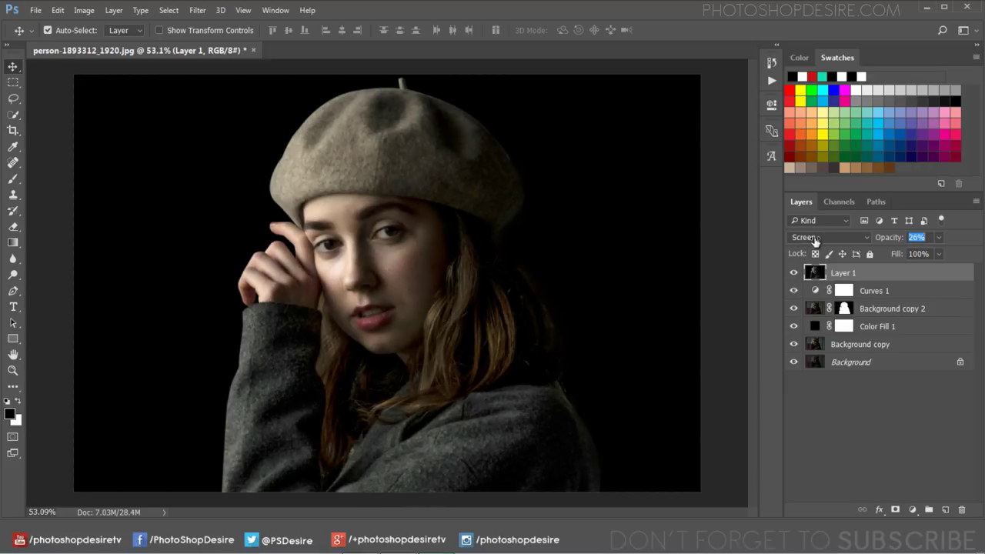
text(25)
key(Return)
click(794, 272)
click(794, 272)
click(794, 273)
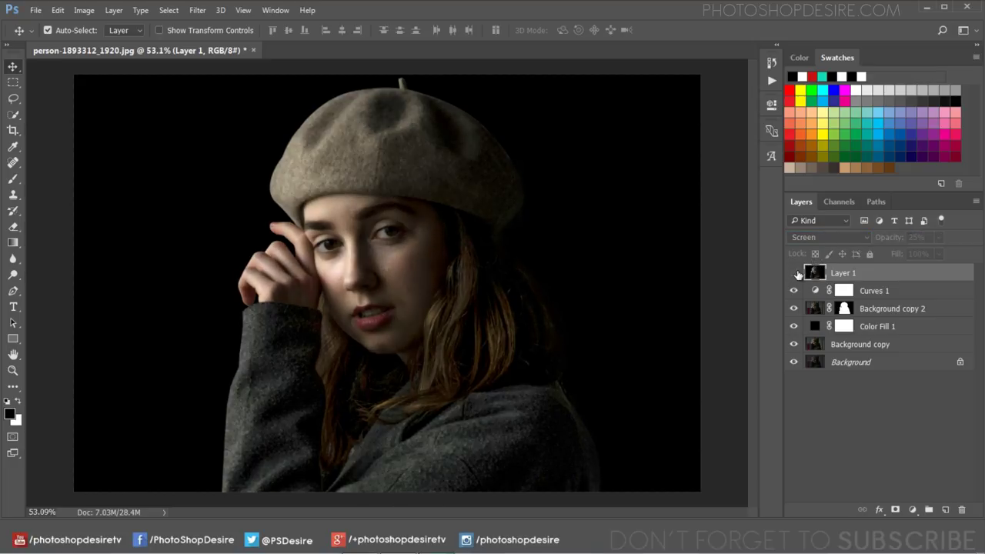
click(794, 272)
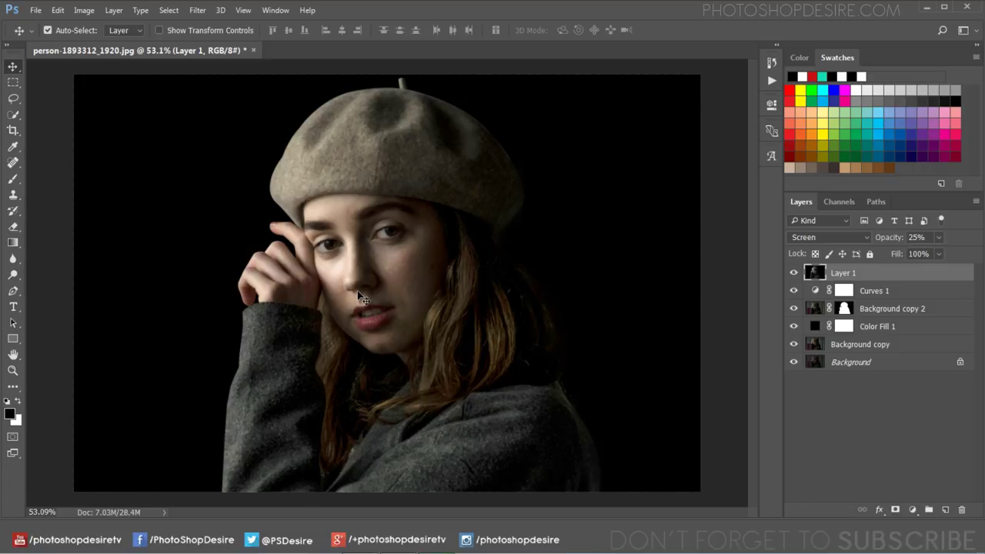
Add a Curves 2 adjustment layer with its black point moved right to input 23
click(913, 508)
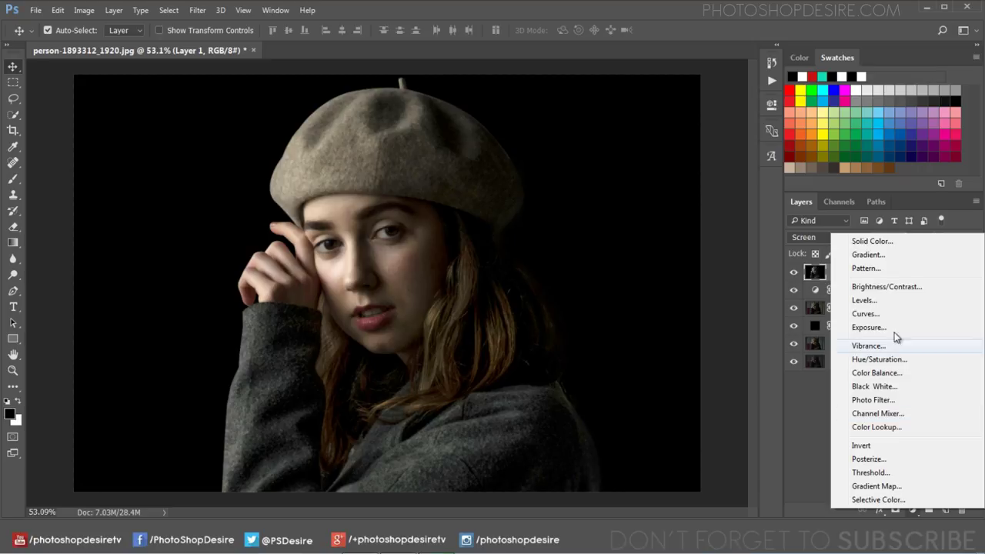
click(885, 316)
drag(617, 293, 627, 299)
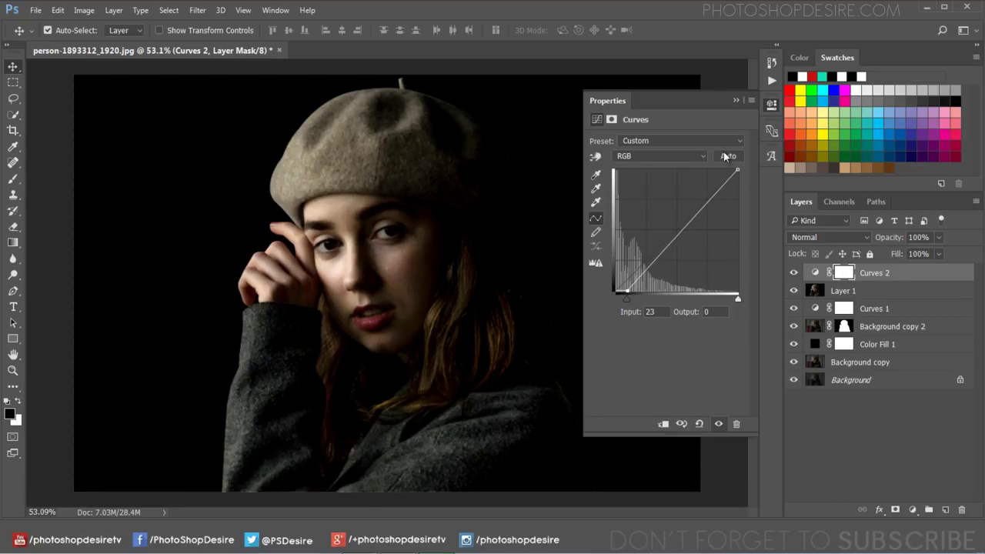
click(735, 101)
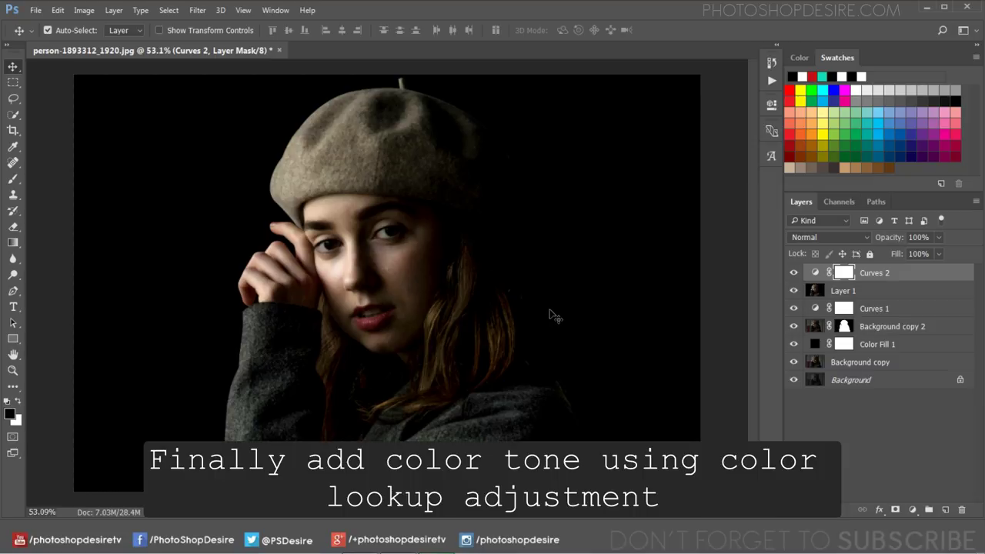
Add a Color Lookup adjustment layer using the FallColors.look preset
click(912, 511)
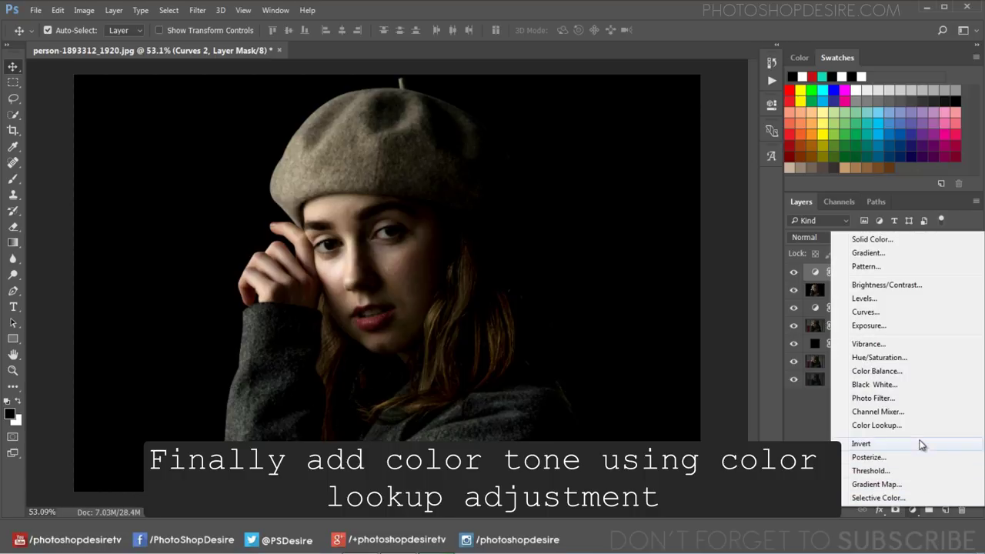
click(918, 426)
click(690, 140)
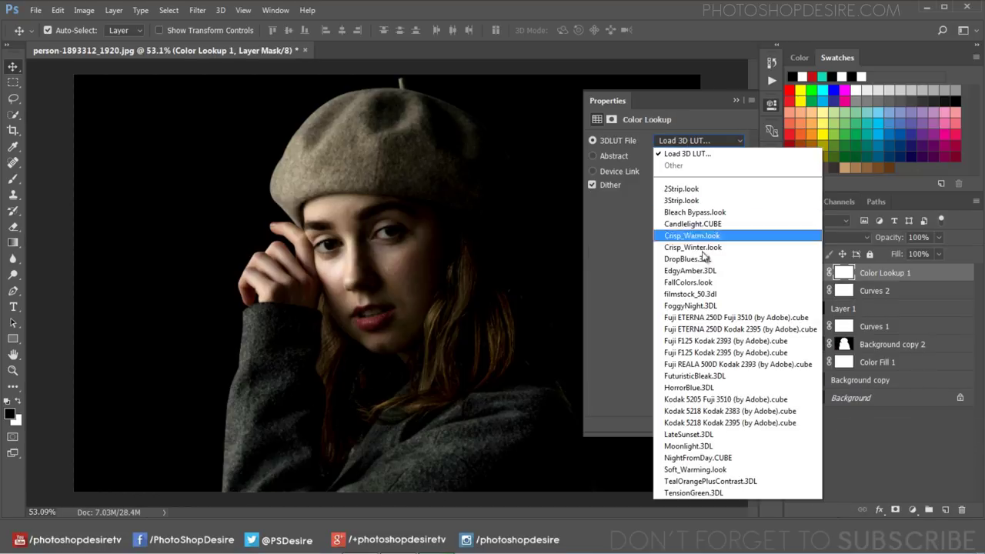
click(704, 282)
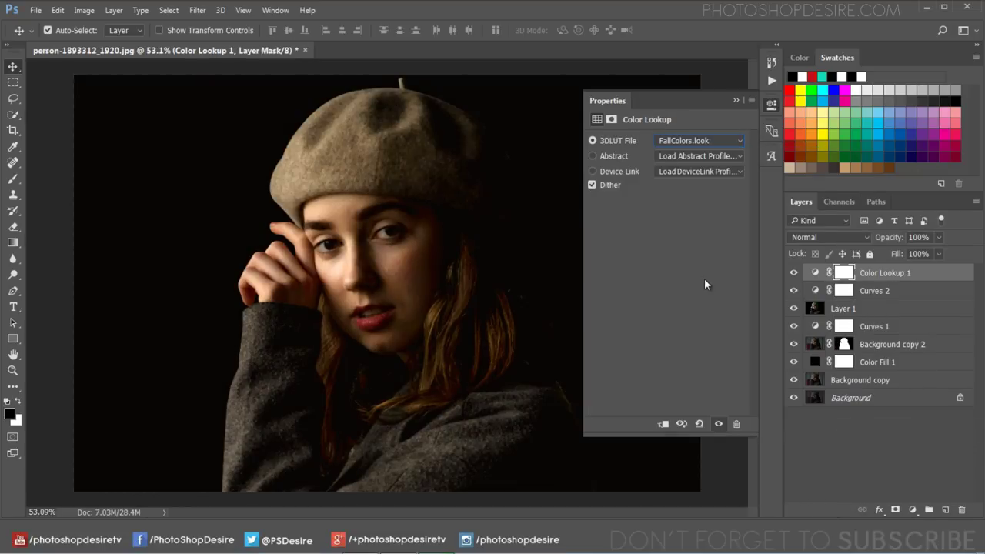
click(737, 100)
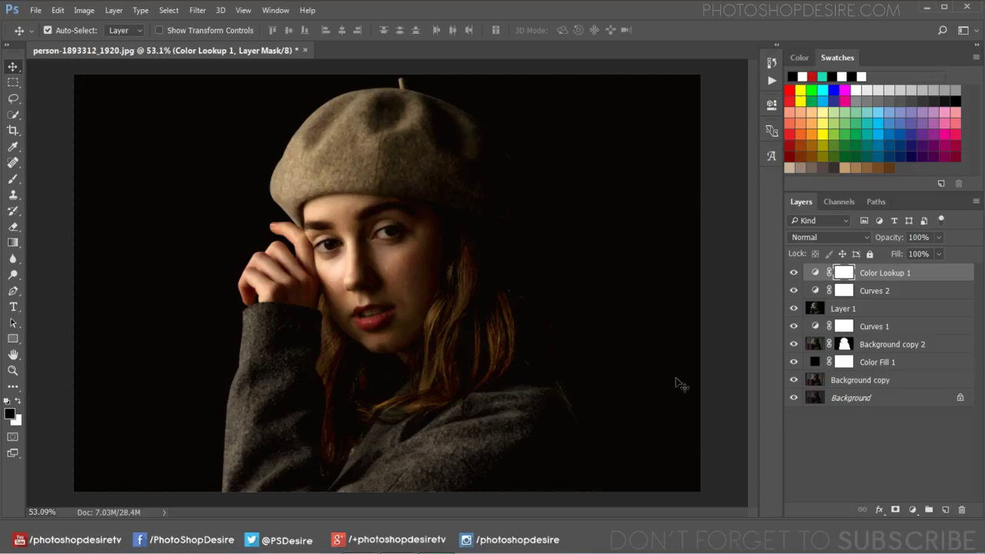
Add a second Color Lookup using Crisp_Winter.look and lower its opacity to 35%
click(914, 509)
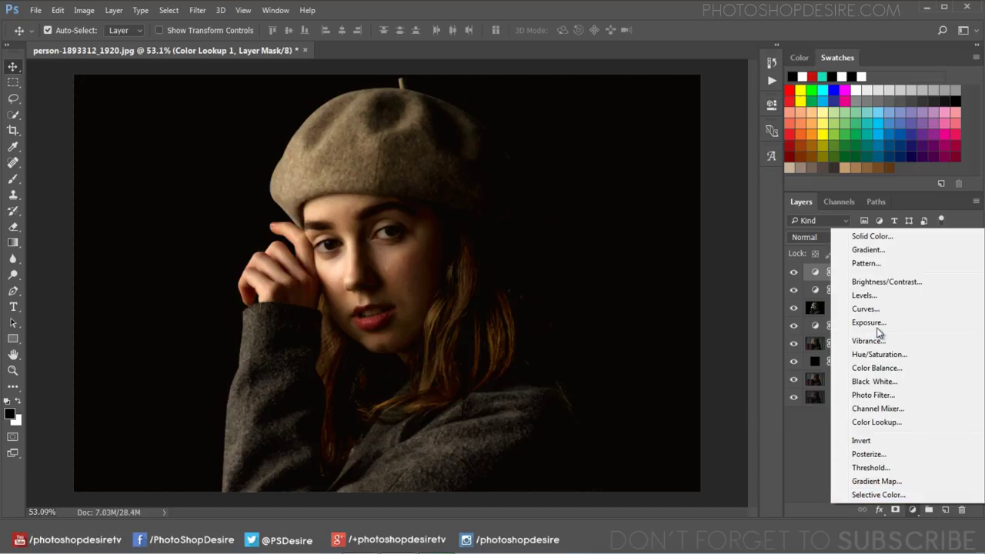
click(897, 423)
click(678, 141)
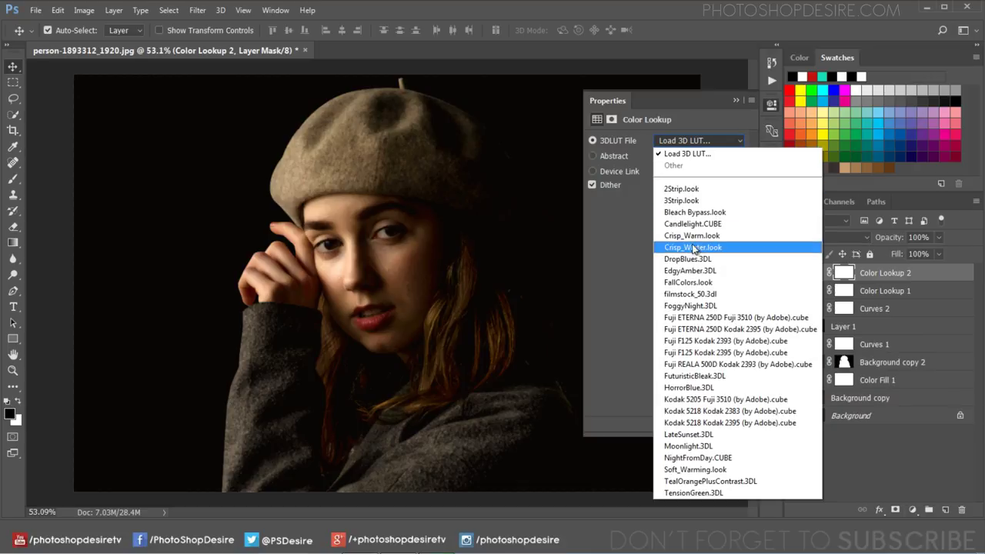
click(695, 247)
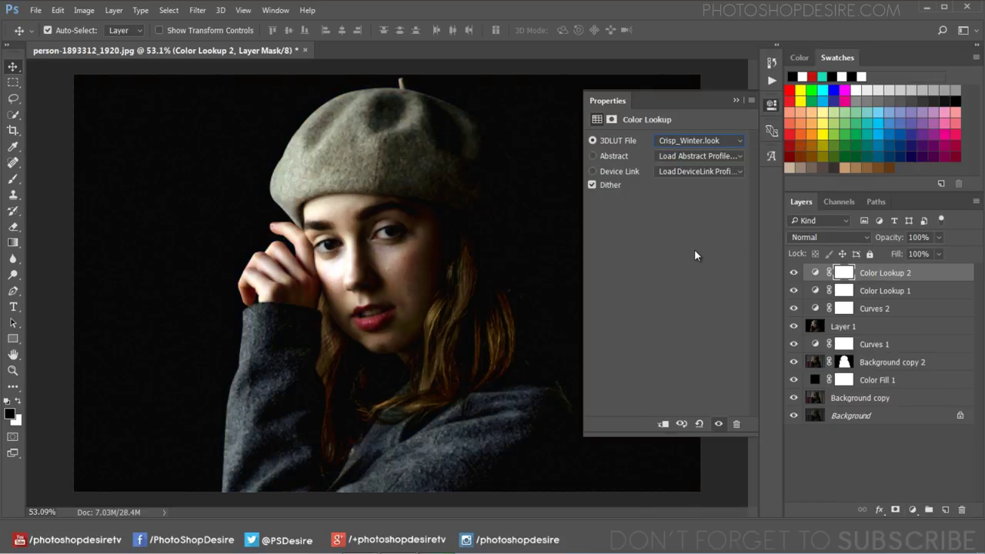
click(735, 102)
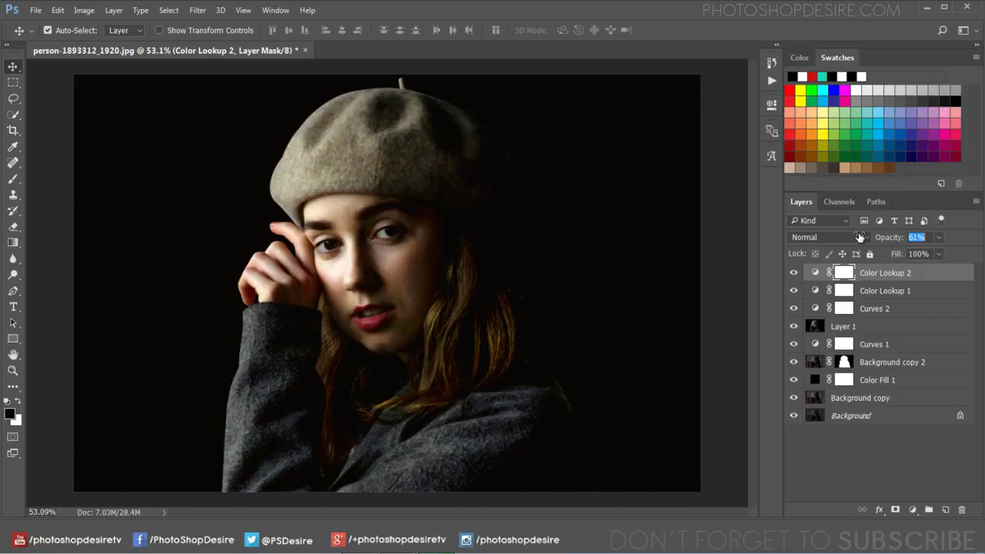
mouse_move(885, 238)
mouse_down()
mouse_move(837, 237)
mouse_move(846, 237)
mouse_up()
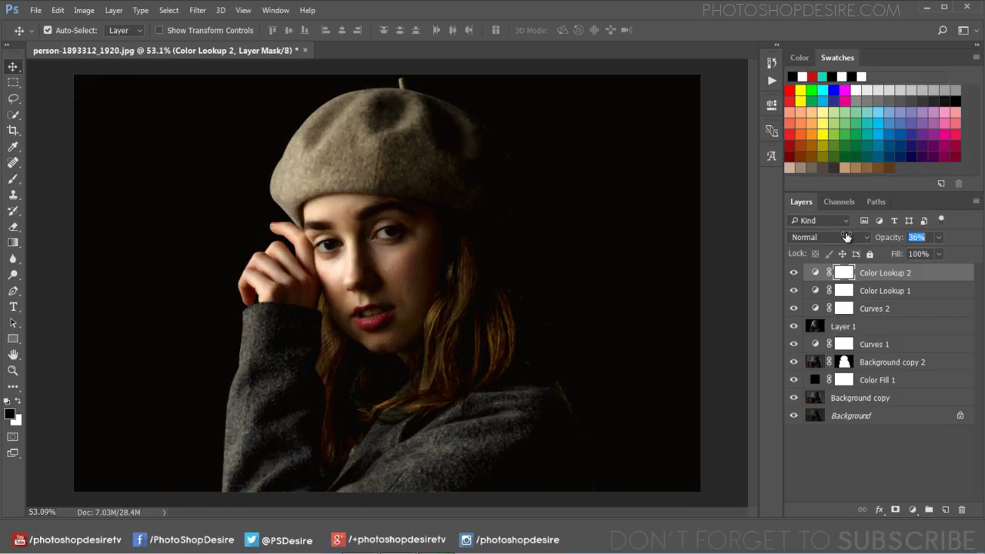
drag(846, 237, 845, 237)
click(794, 275)
click(531, 344)
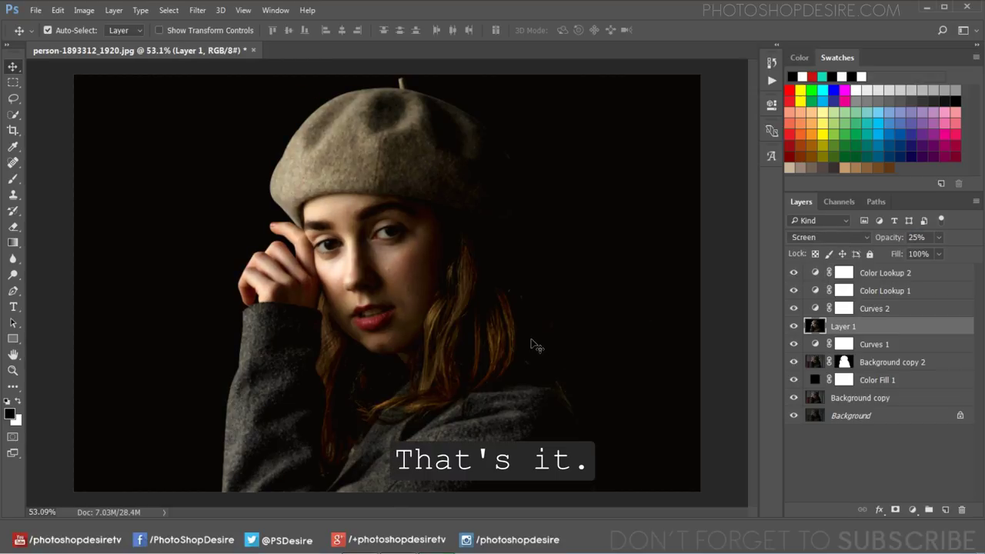
key(ctrl+minus)
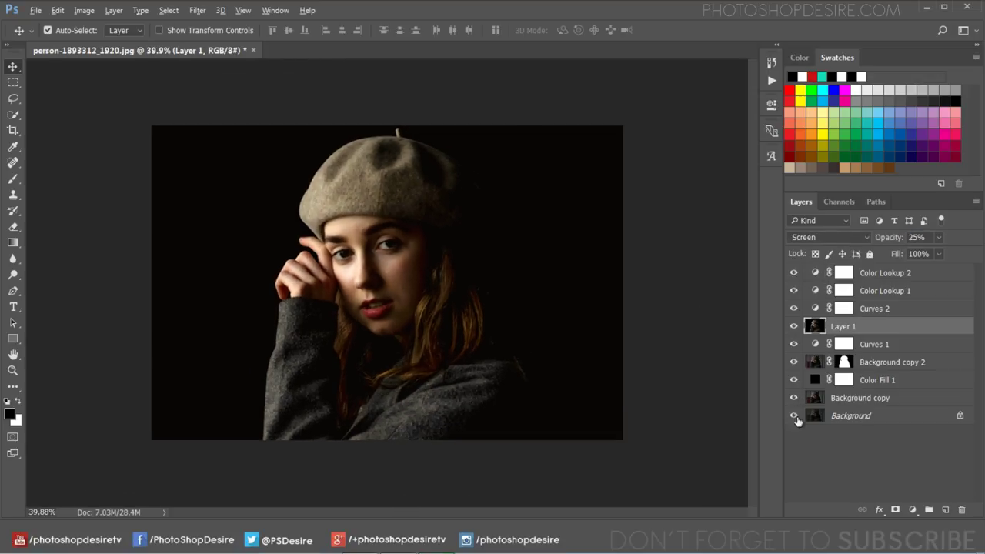
alt+click(795, 416)
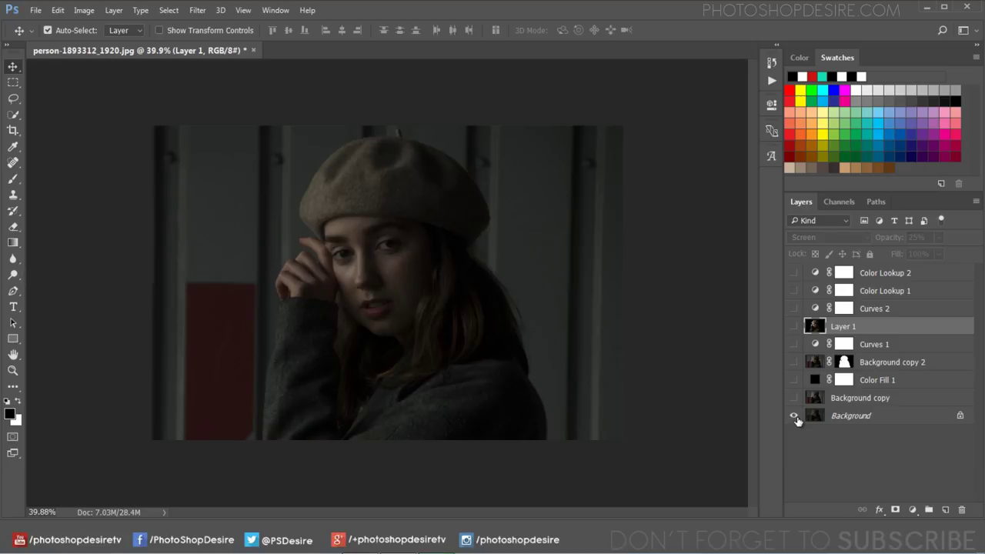
alt+click(795, 417)
alt+click(795, 417)
alt+click(793, 417)
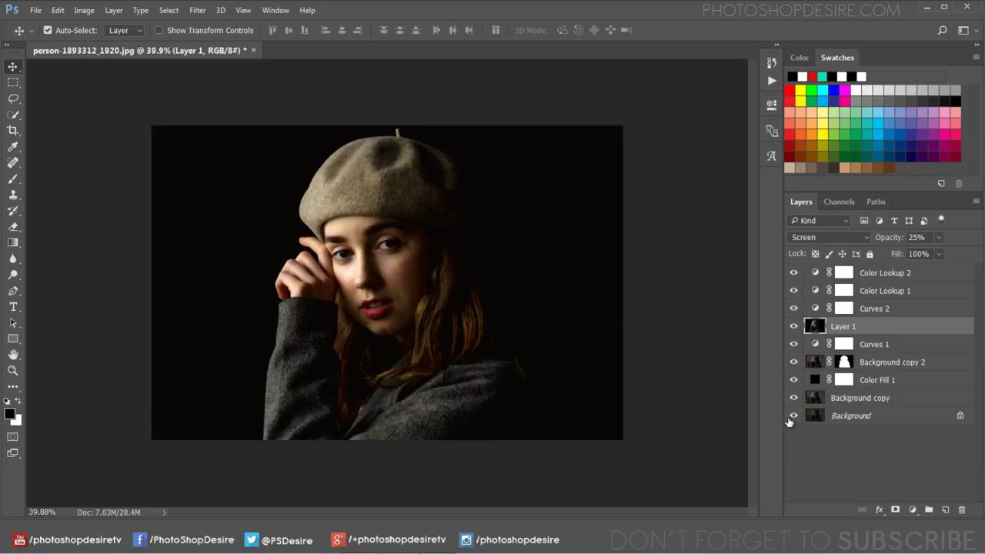